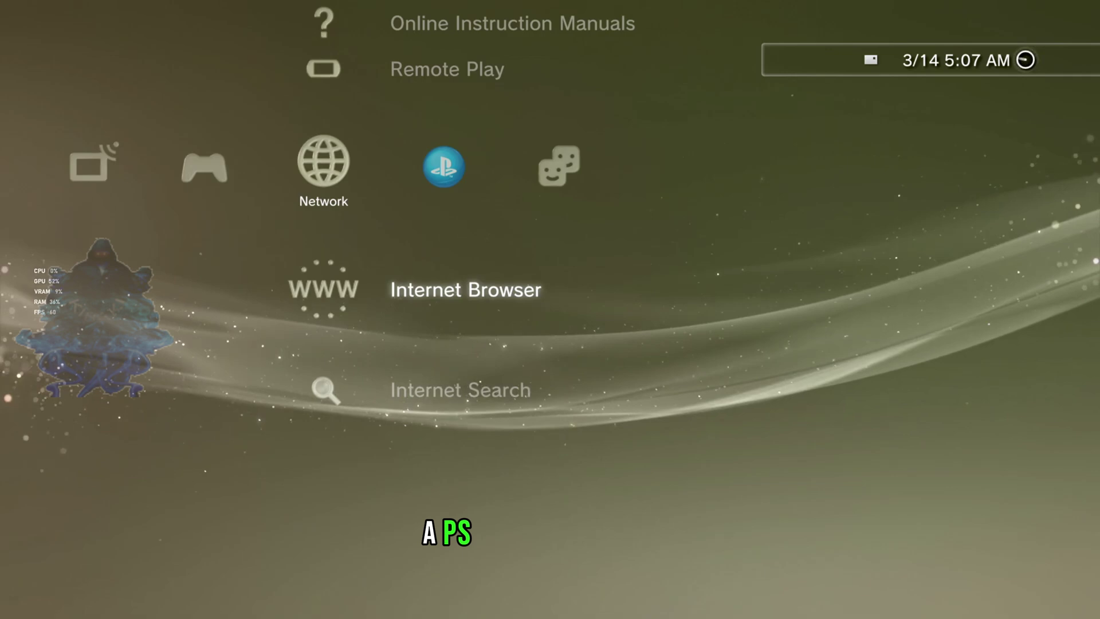
# Launch the Internet Browser, load ps3xploit.me, and dismiss the page's alert
pyautogui.press('Return')
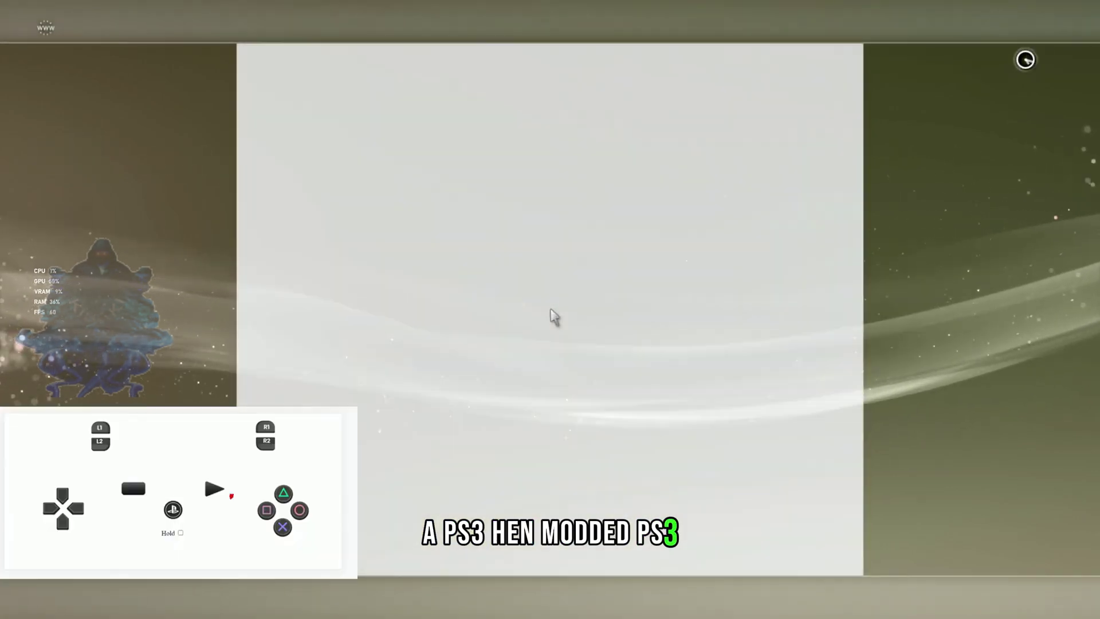
pyautogui.press('Return')
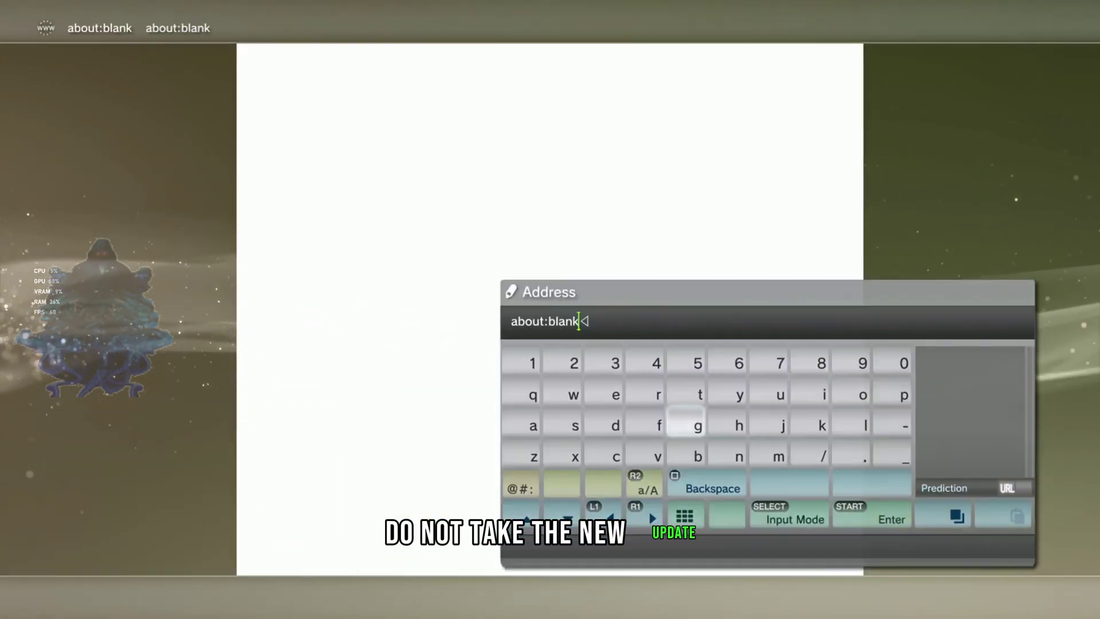
pyautogui.press('BackSpace')
pyautogui.press('BackSpace')
pyautogui.press('BackSpace')
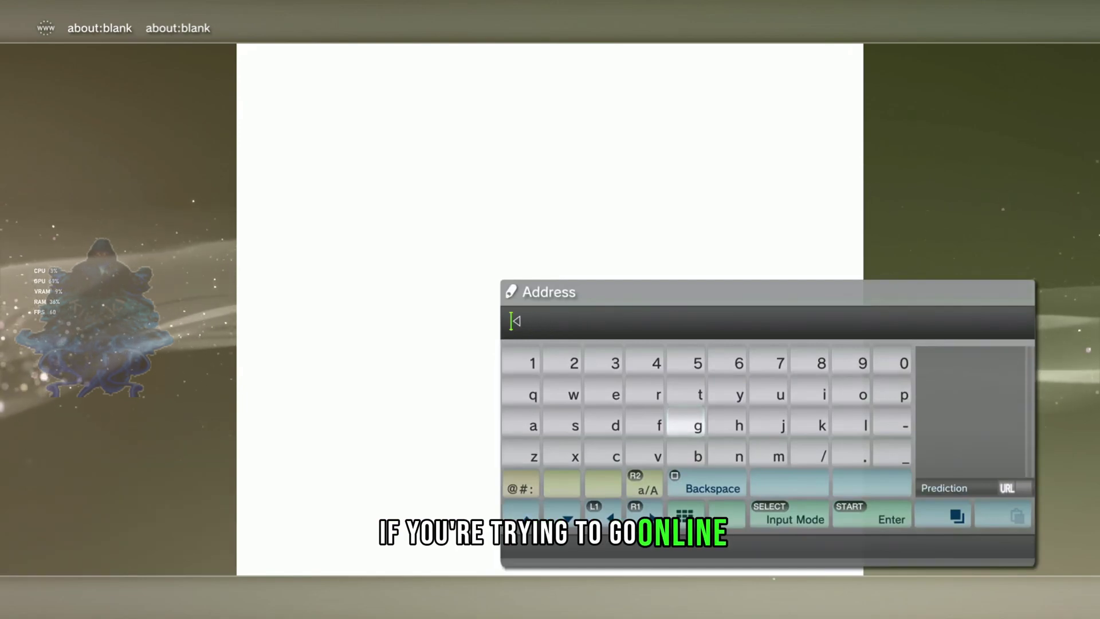
pyautogui.write('p')
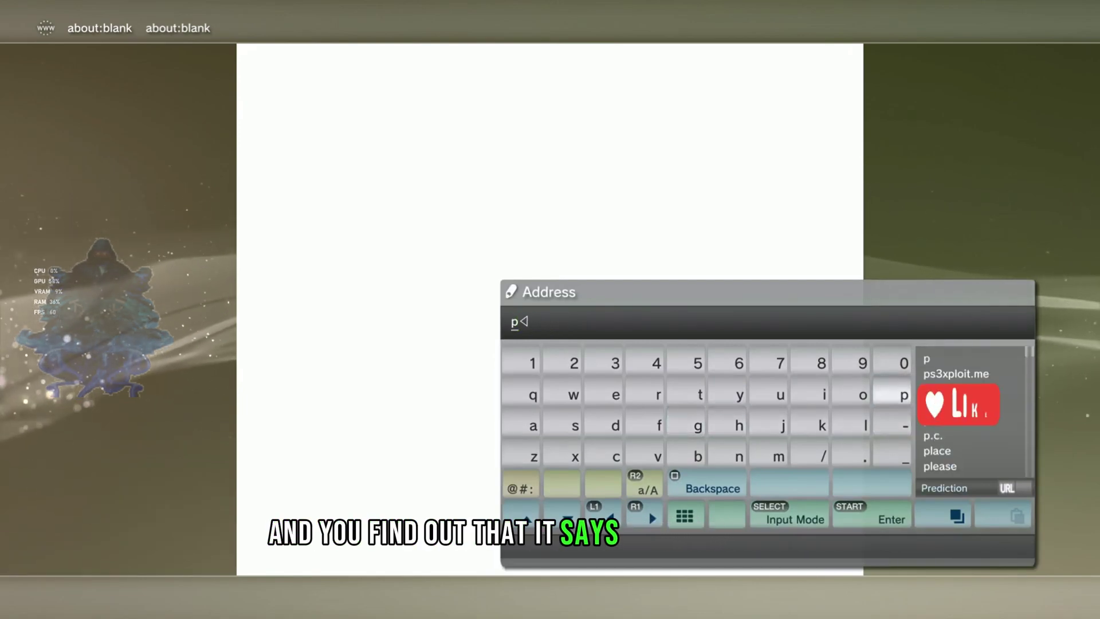
pyautogui.press('Right')
pyautogui.press('Down')
pyautogui.press('Return')
pyautogui.press('Return')
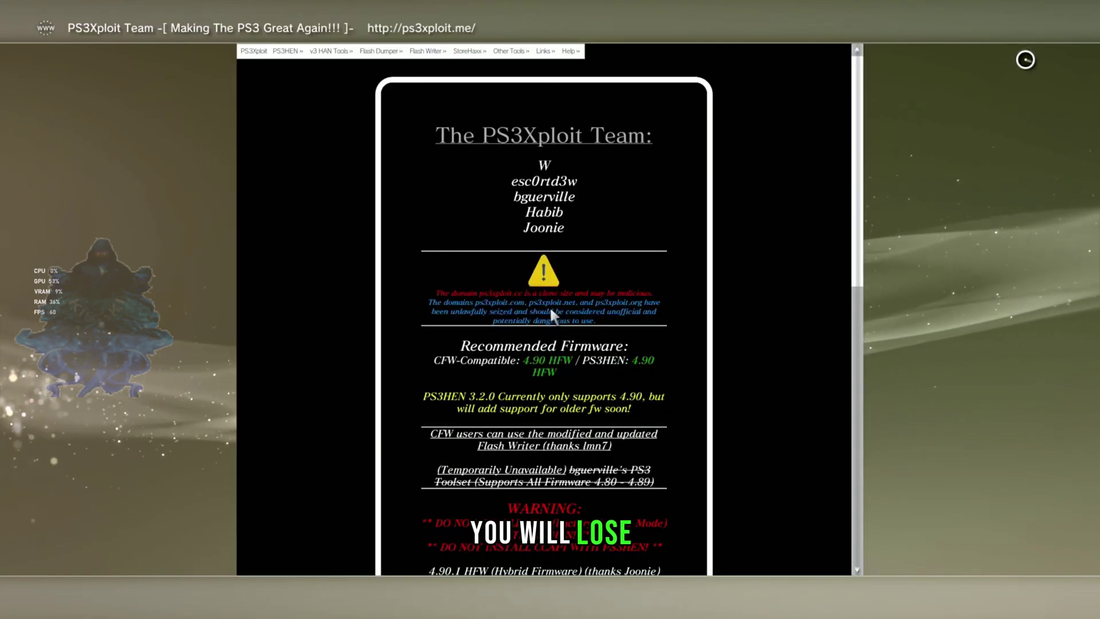
pyautogui.press('Return')
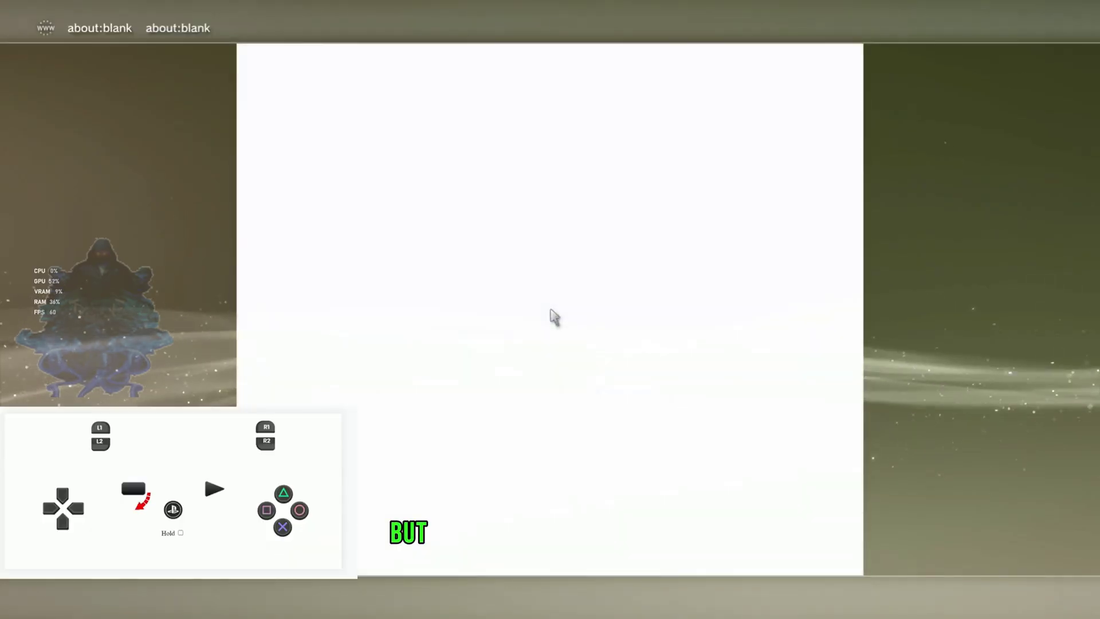
# Open the PS3Xploit - HEN Installer bookmark and start the Install HEN package installation
pyautogui.press('space')
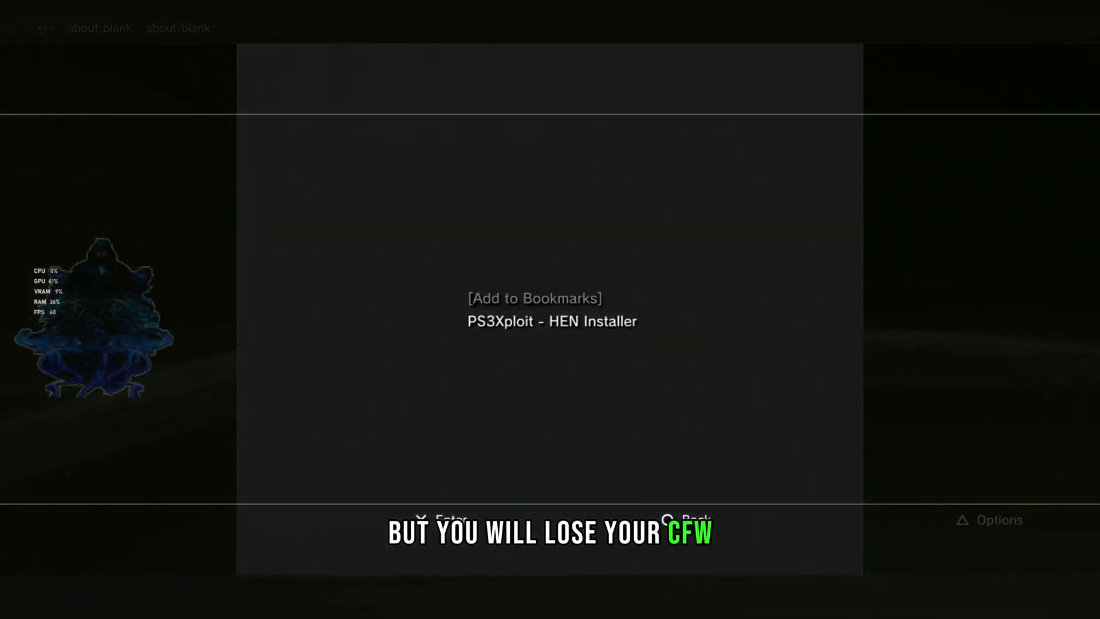
pyautogui.press('Return')
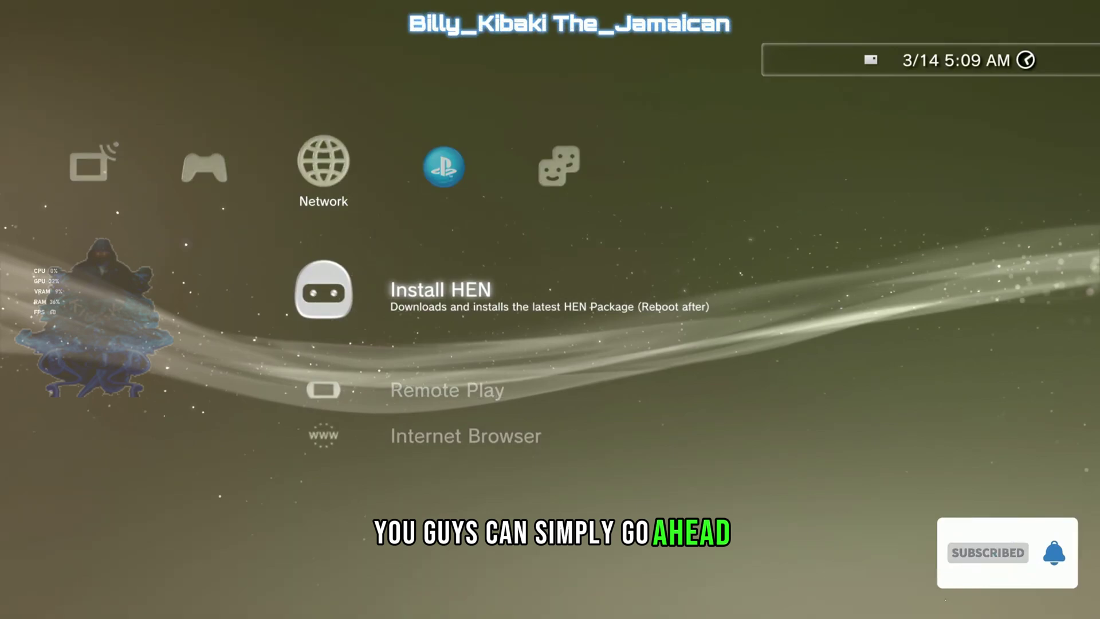
pyautogui.press('Return')
pyautogui.press('Return')
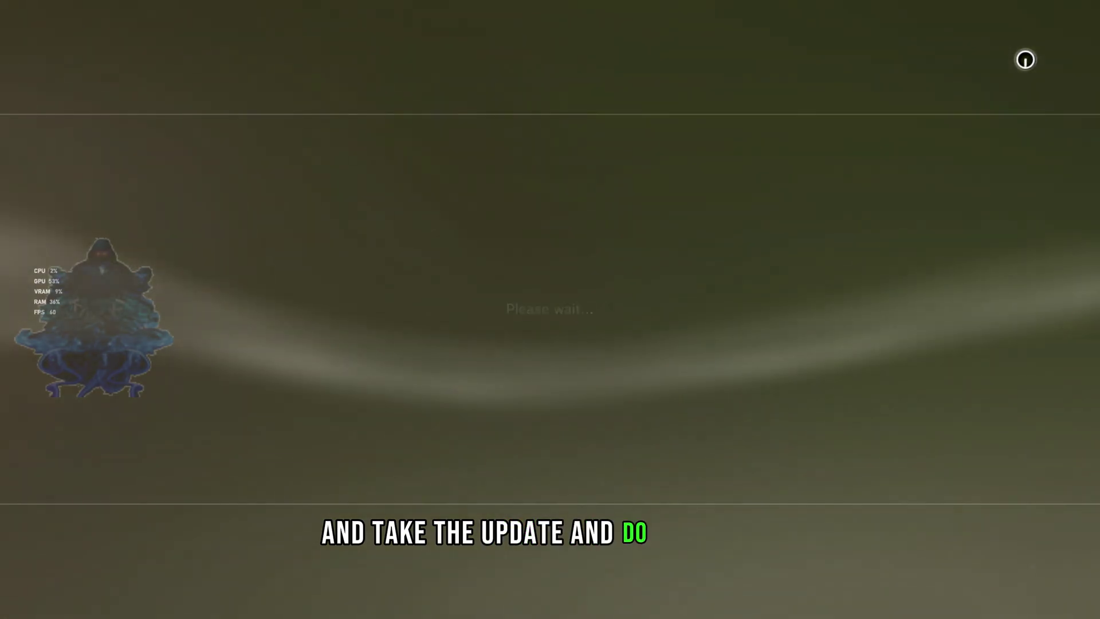
pyautogui.press('Return')
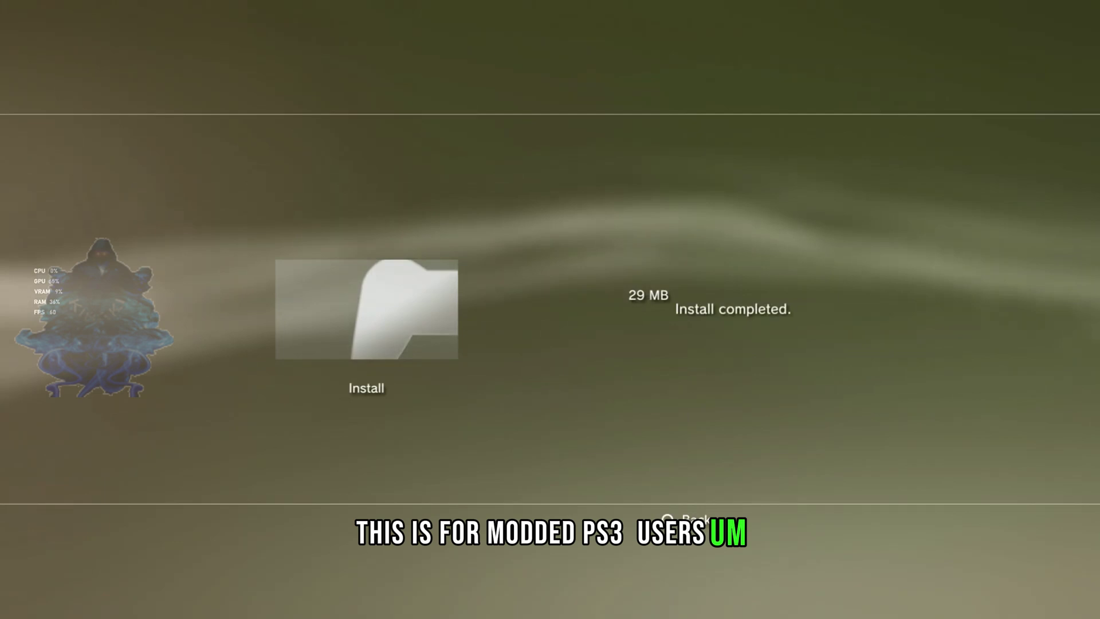
# Turn off the PS3 via Users > Turn Off System, then go to the Game column after restart
pyautogui.press('Escape')
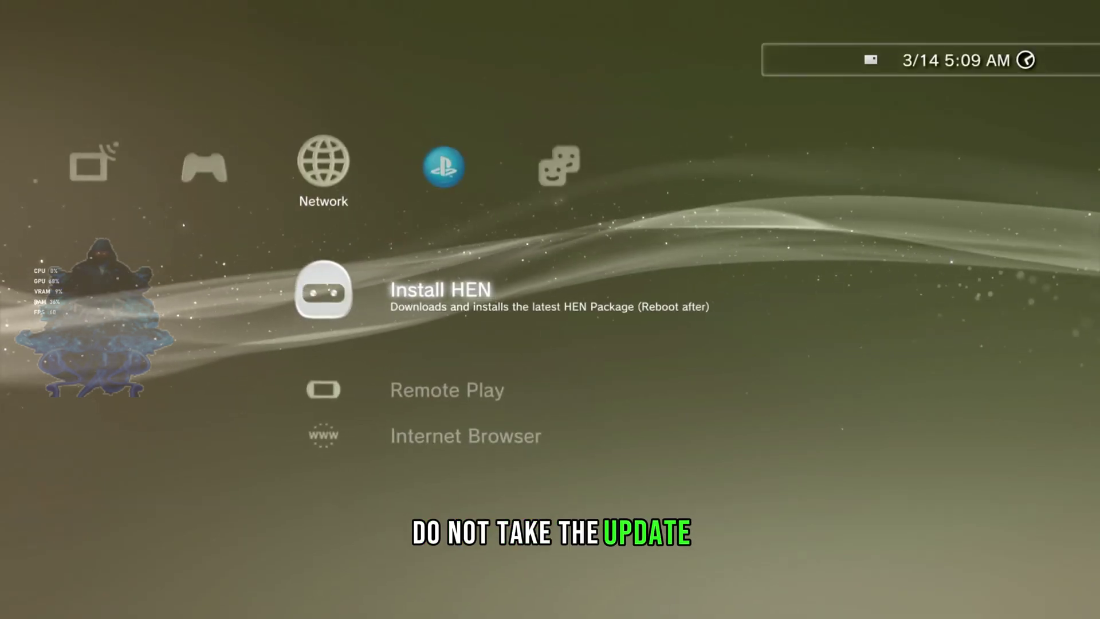
pyautogui.press('Left')
pyautogui.press('Left')
pyautogui.press('Left')
pyautogui.press('Left')
pyautogui.press('Left')
pyautogui.press('Left')
pyautogui.press('Left')
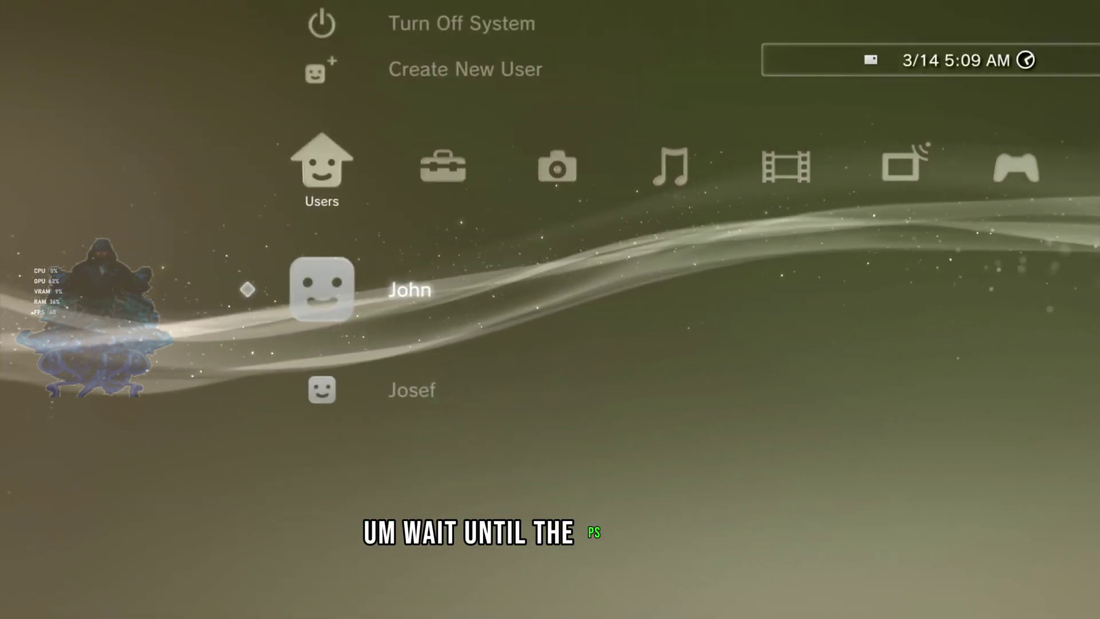
pyautogui.press('Up')
pyautogui.press('Up')
pyautogui.press('Return')
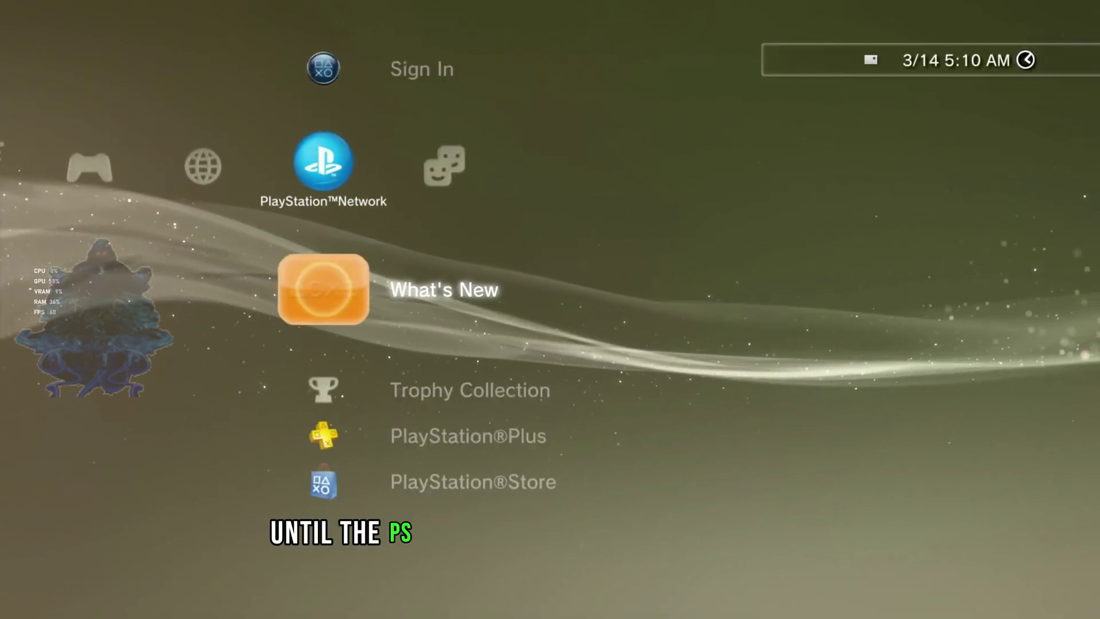
pyautogui.press('Left')
pyautogui.press('Left')
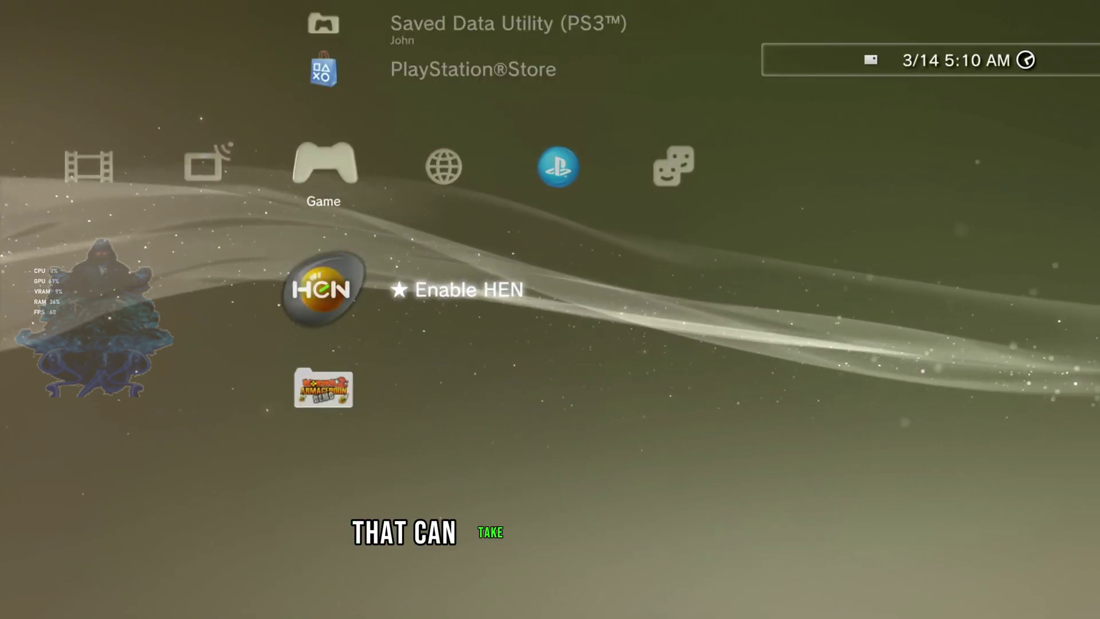
# Launch Enable HEN from the Game column and confirm closing the browser
pyautogui.press('Up')
pyautogui.press('Down')
pyautogui.press('Up')
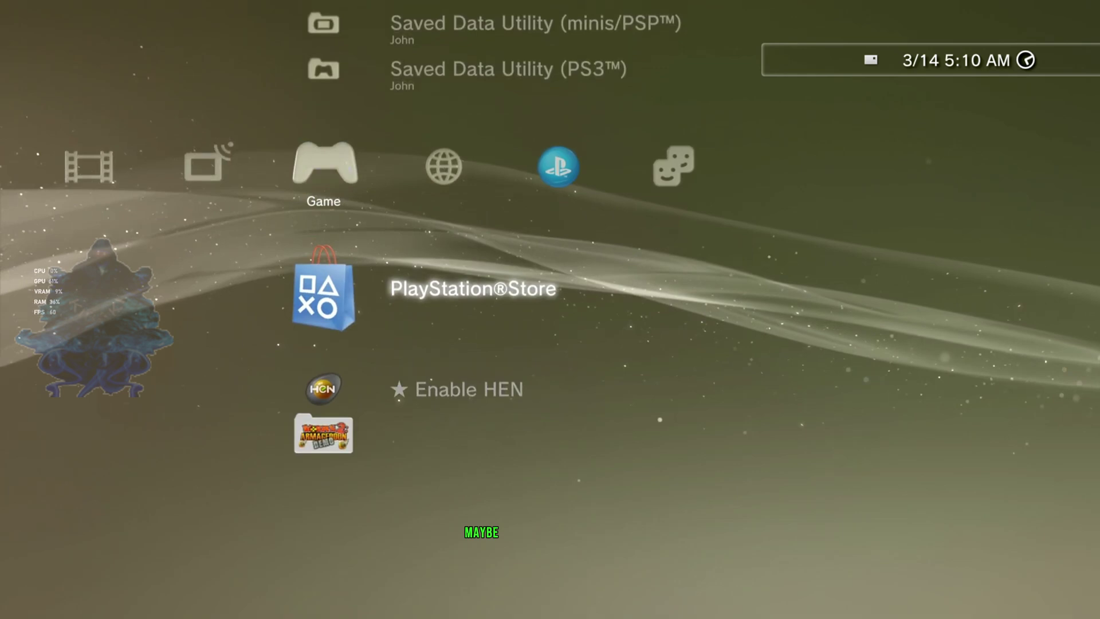
pyautogui.press('Down')
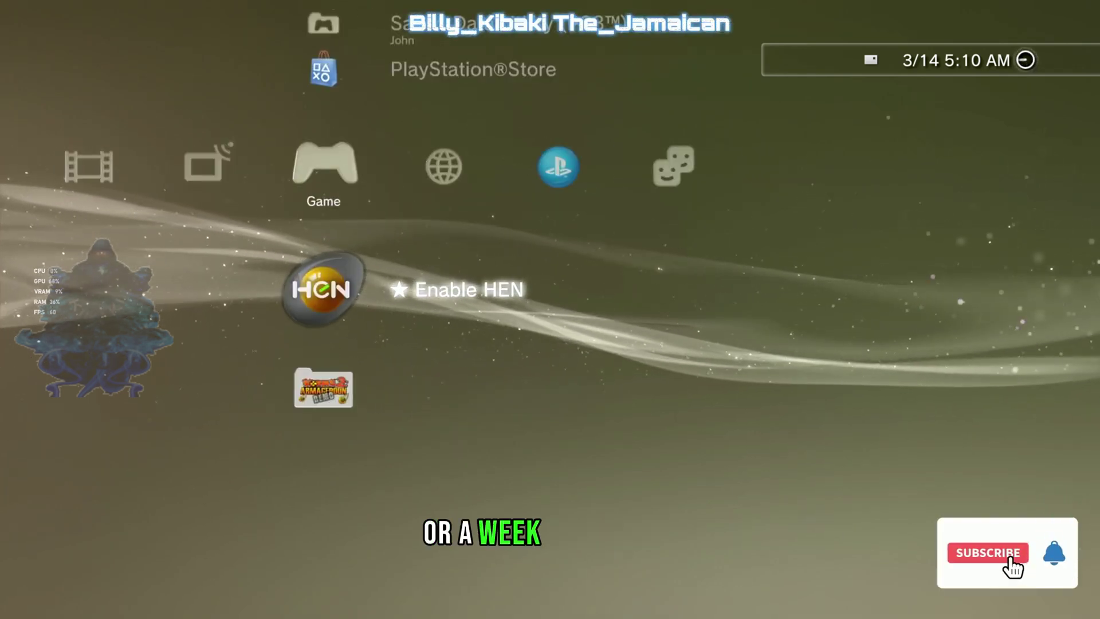
pyautogui.press('Return')
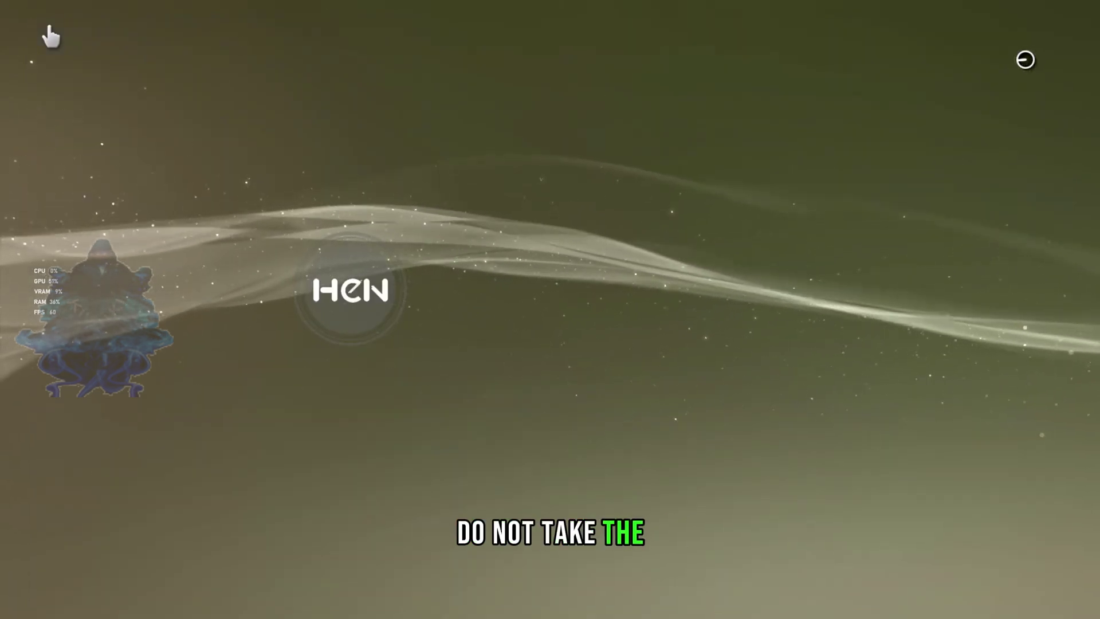
pyautogui.press('Escape')
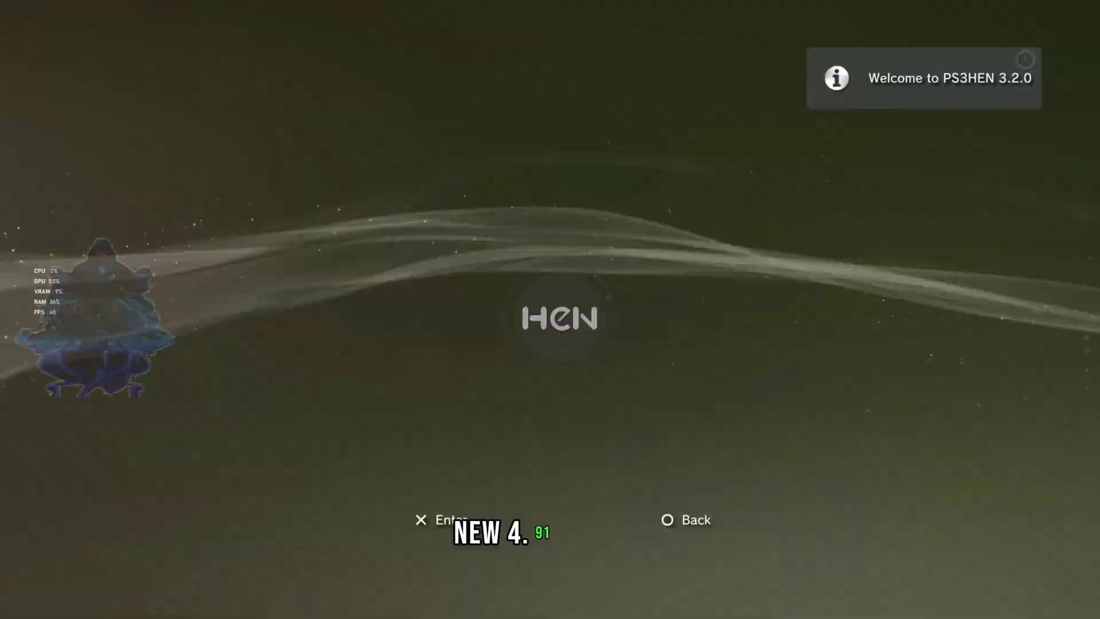
pyautogui.press('Return')
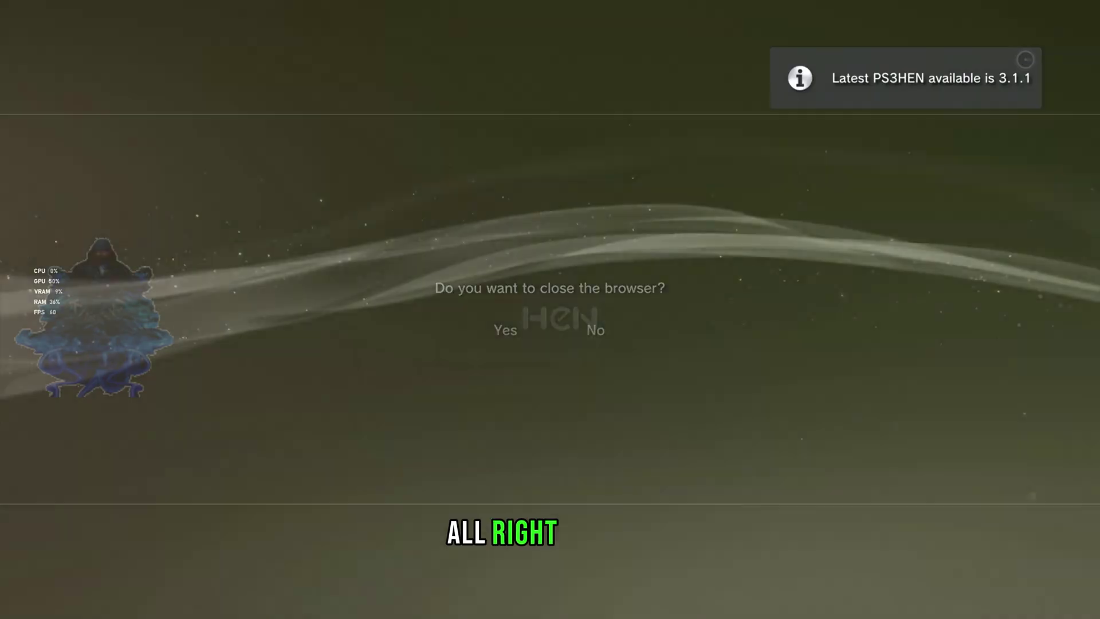
# Open the new Package Manager entry, then close it
pyautogui.press('Down')
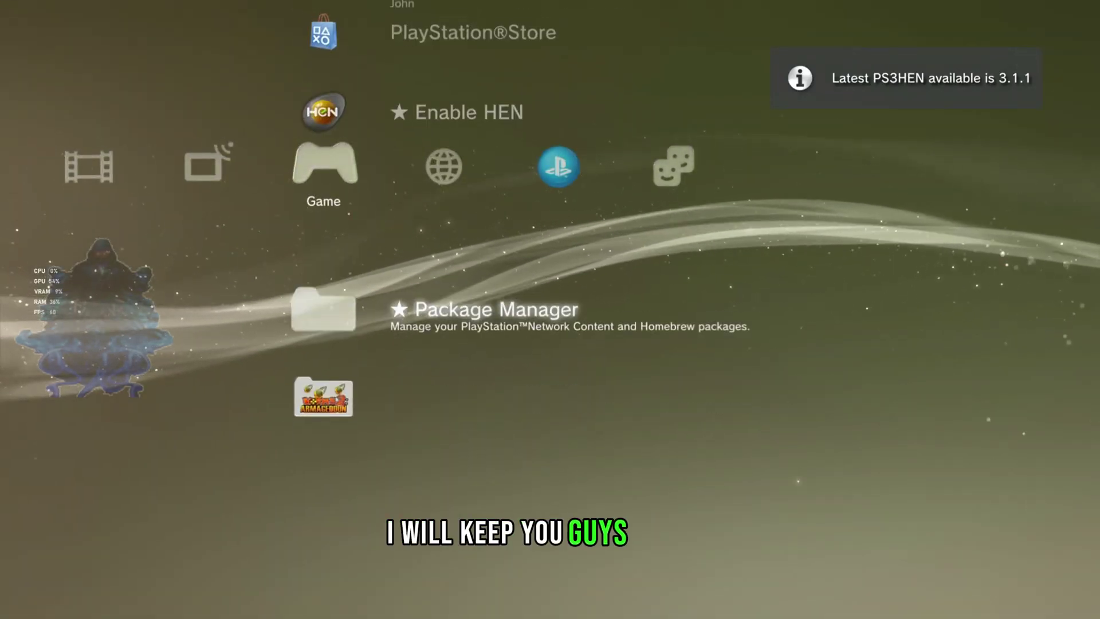
pyautogui.press('Down')
pyautogui.press('Up')
pyautogui.press('Up')
pyautogui.press('Up')
pyautogui.press('Up')
pyautogui.press('Down')
pyautogui.press('Down')
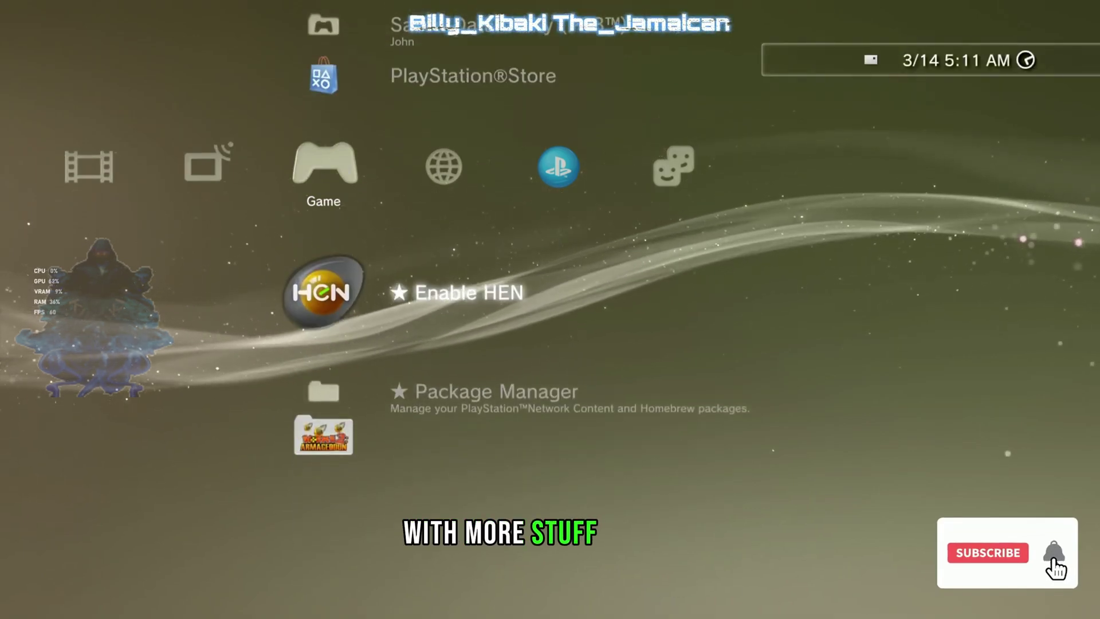
pyautogui.press('Down')
pyautogui.press('Return')
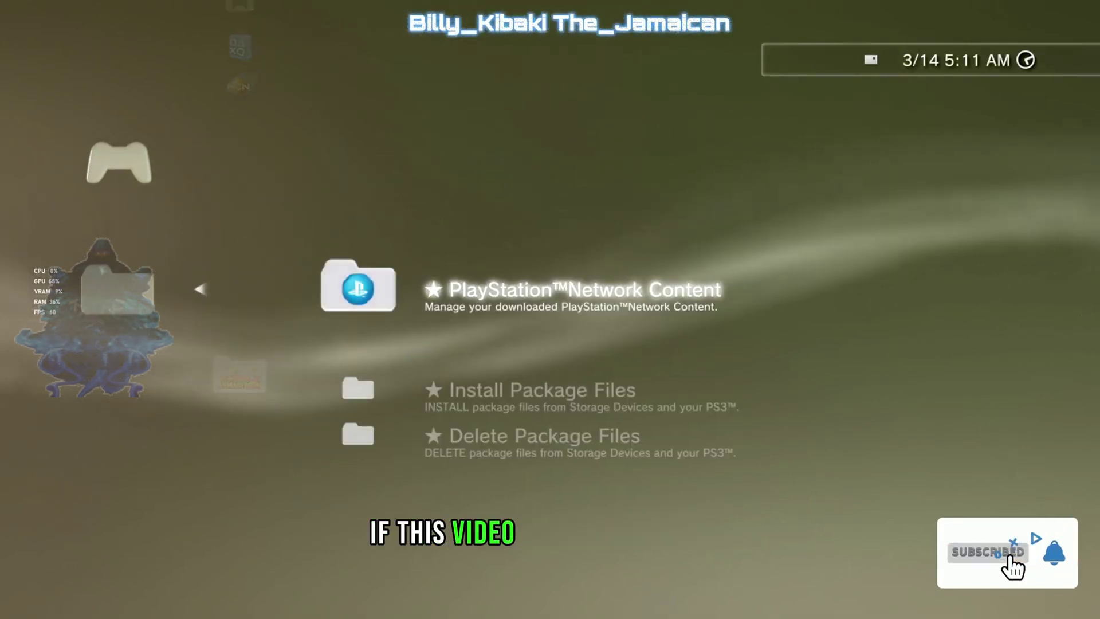
pyautogui.press('BackSpace')
pyautogui.press('Up')
pyautogui.press('Up')
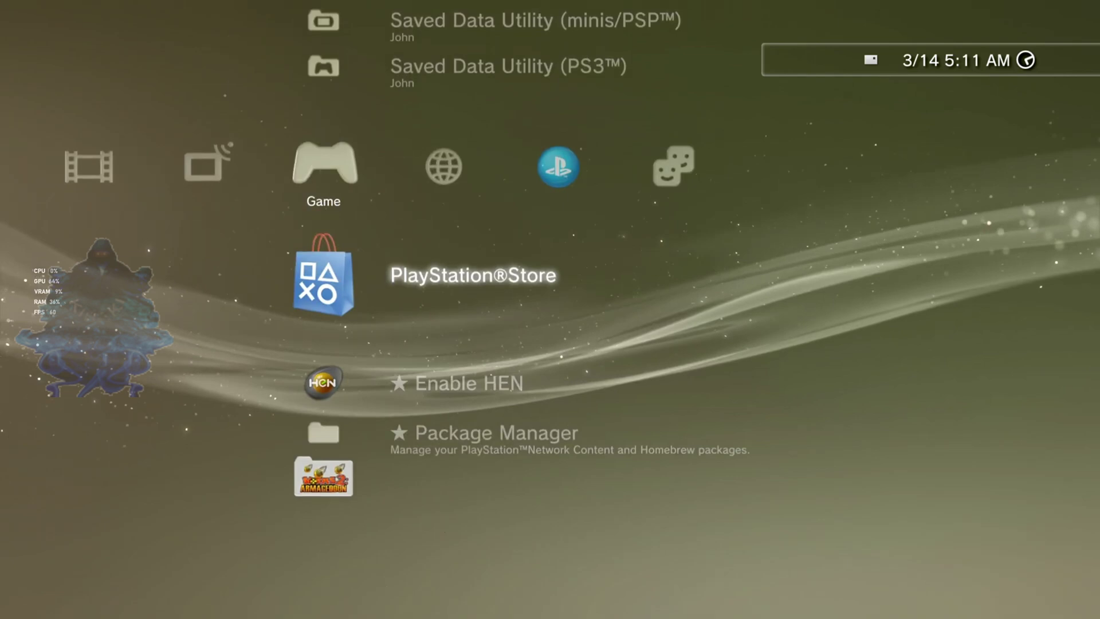